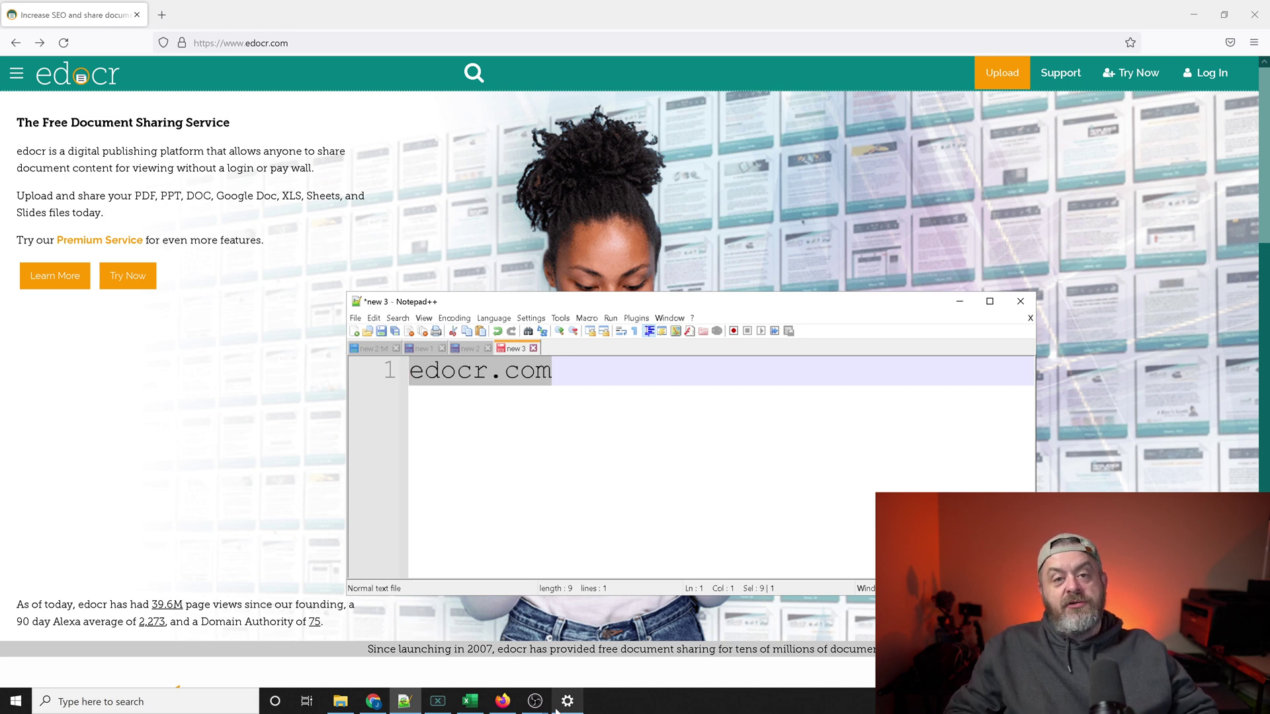
Step: Minimize the Notepad++ note holding edocr.com to bring the edocr home page into view
{"action": "left_click", "coordinate": [958, 300]}
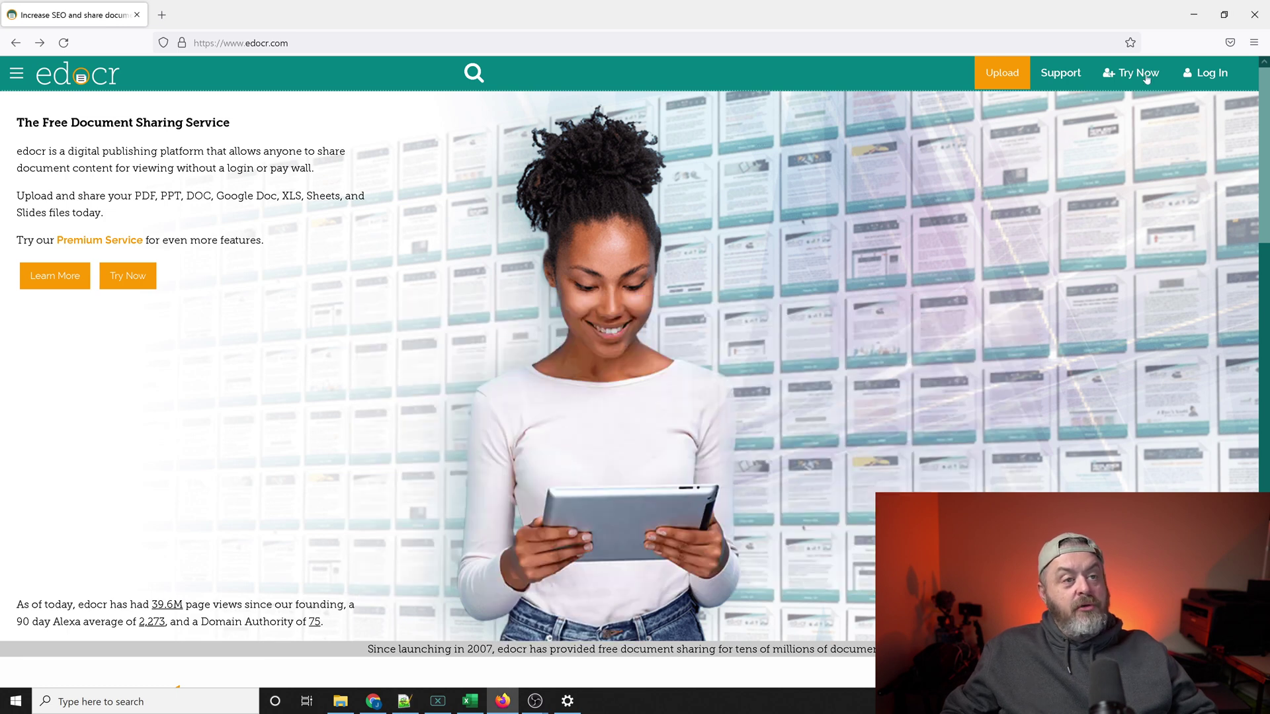
Step: Open the edocr Log In page, then switch to the browser already signed in
{"action": "left_click", "coordinate": [1212, 73]}
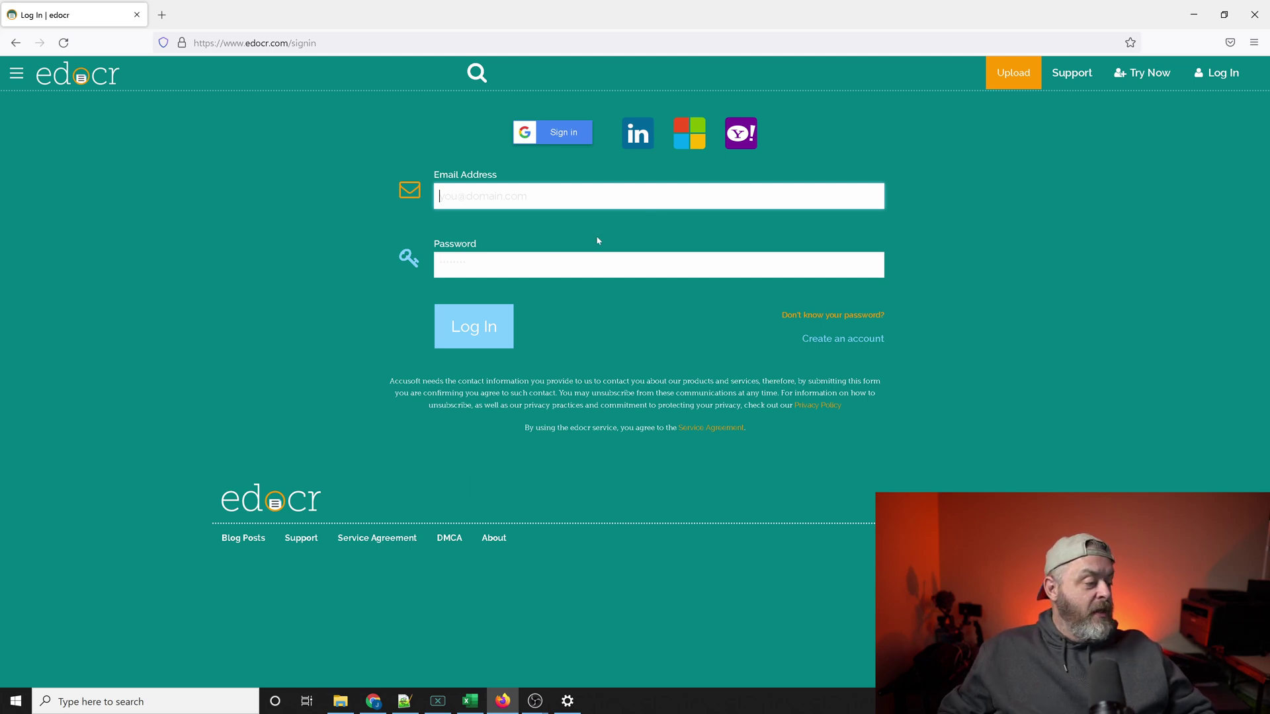
{"action": "left_click", "coordinate": [374, 702]}
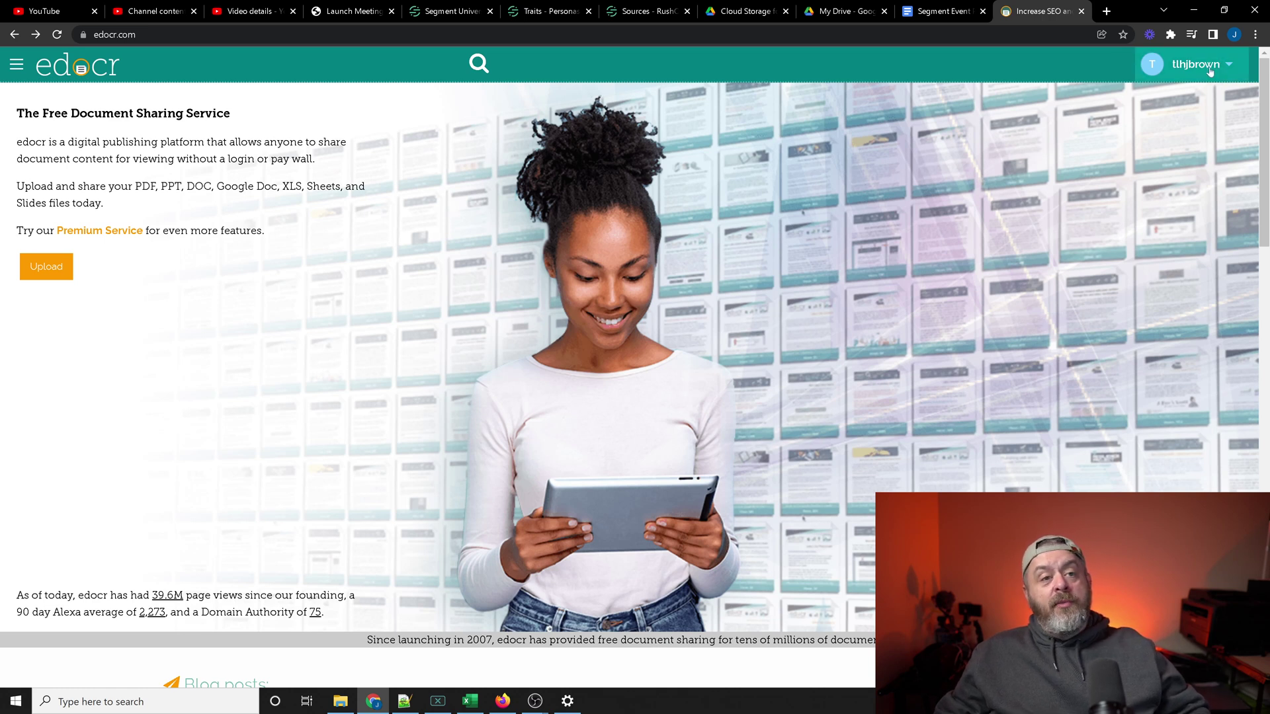
Step: Choose My Profile from the account menu to view the public profile page
{"action": "left_click", "coordinate": [1201, 64]}
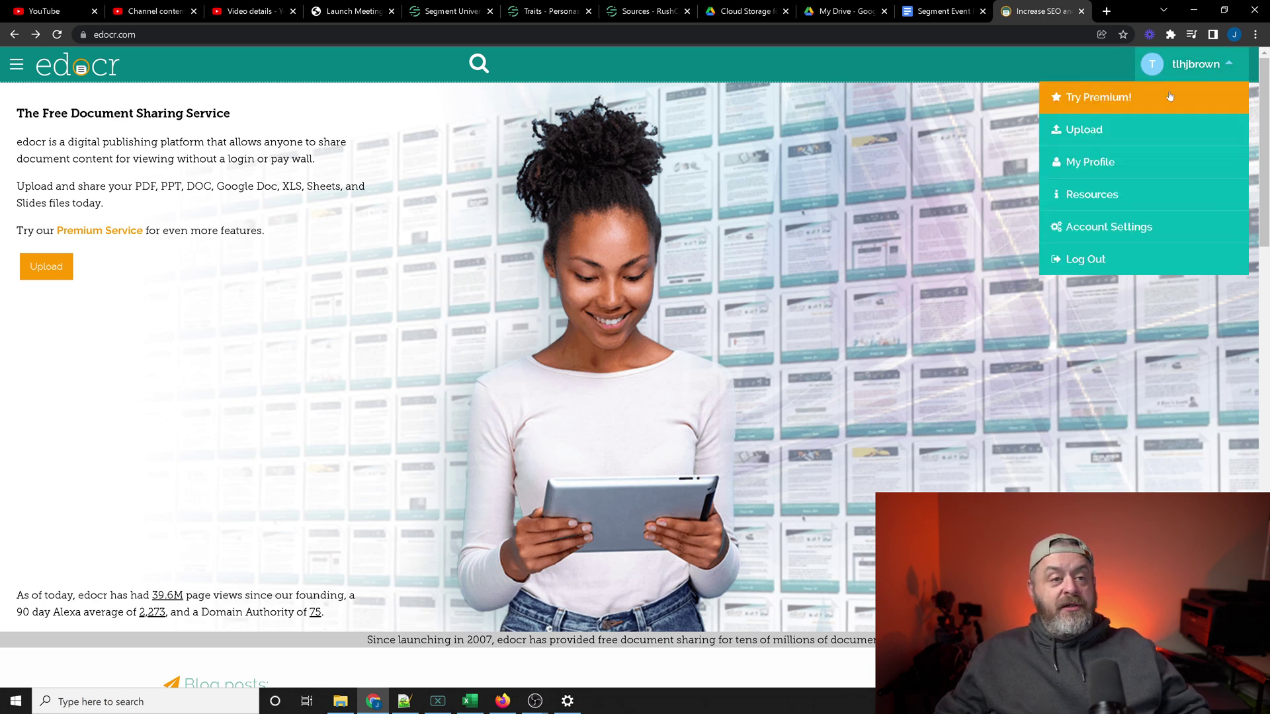
{"action": "left_click", "coordinate": [1106, 161]}
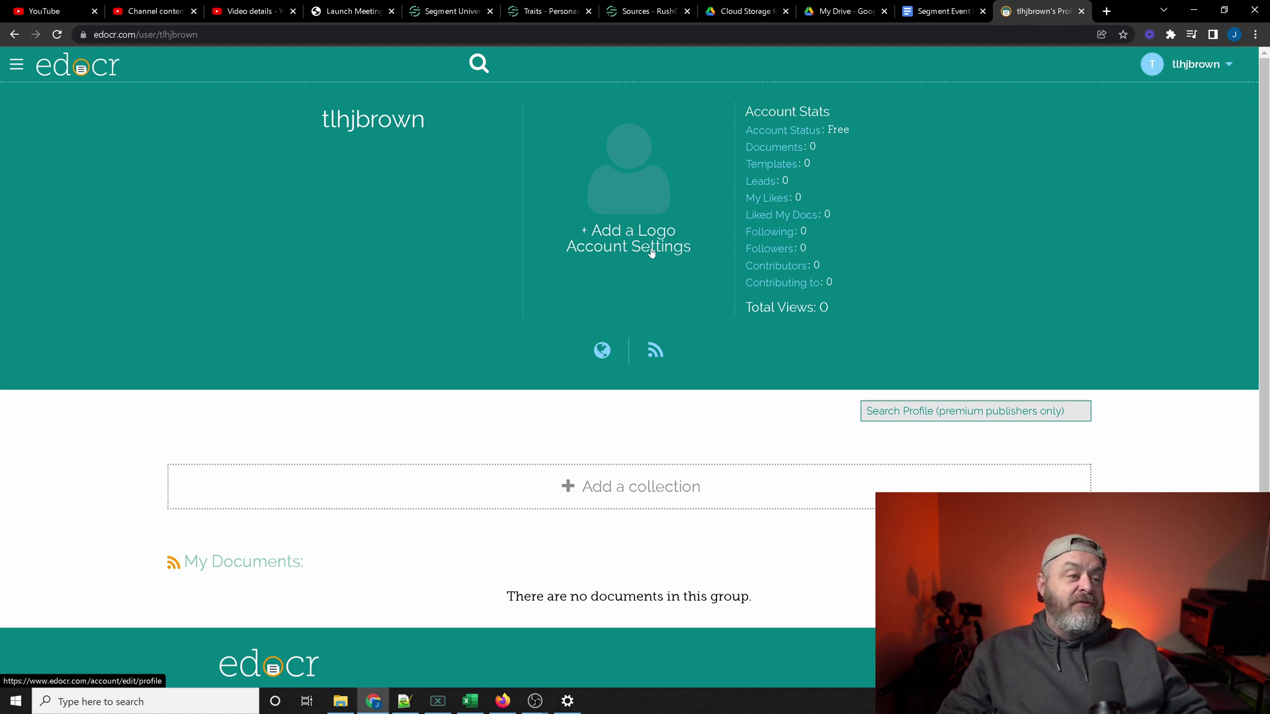
{"action": "left_click", "coordinate": [652, 251]}
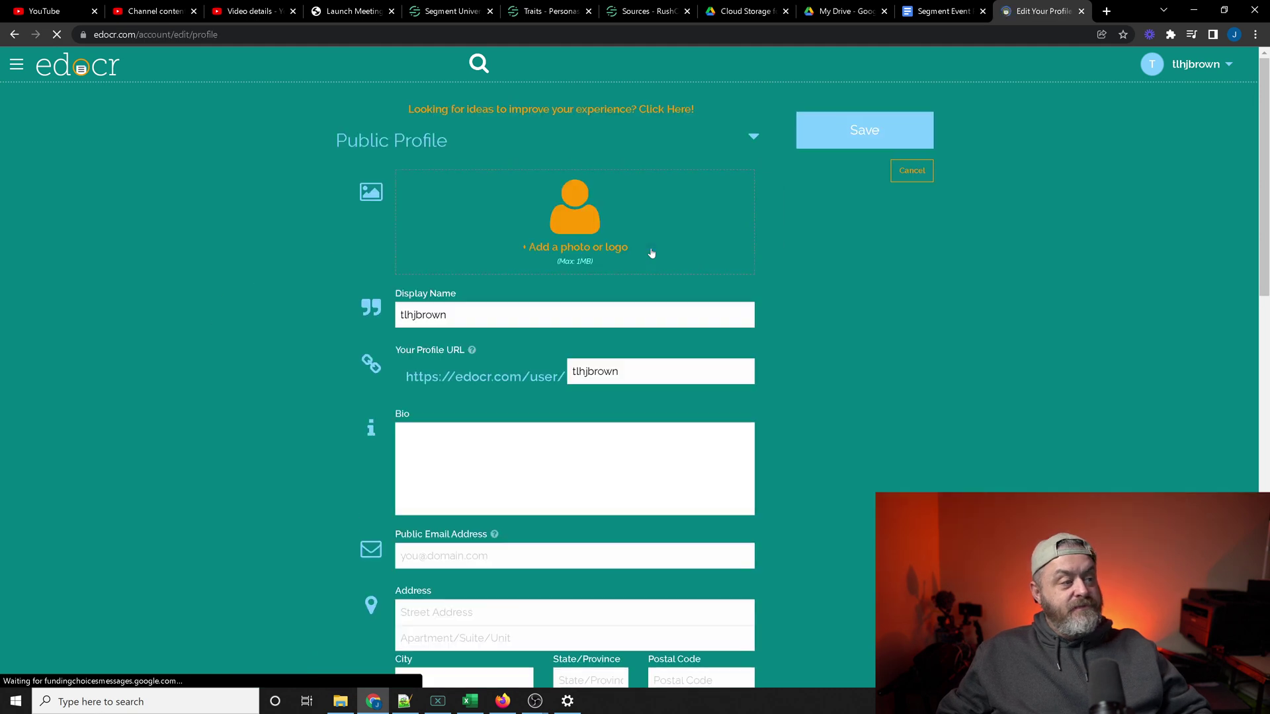
{"action": "scroll", "coordinate": [824, 321], "scroll_direction": "down", "scroll_amount": 2}
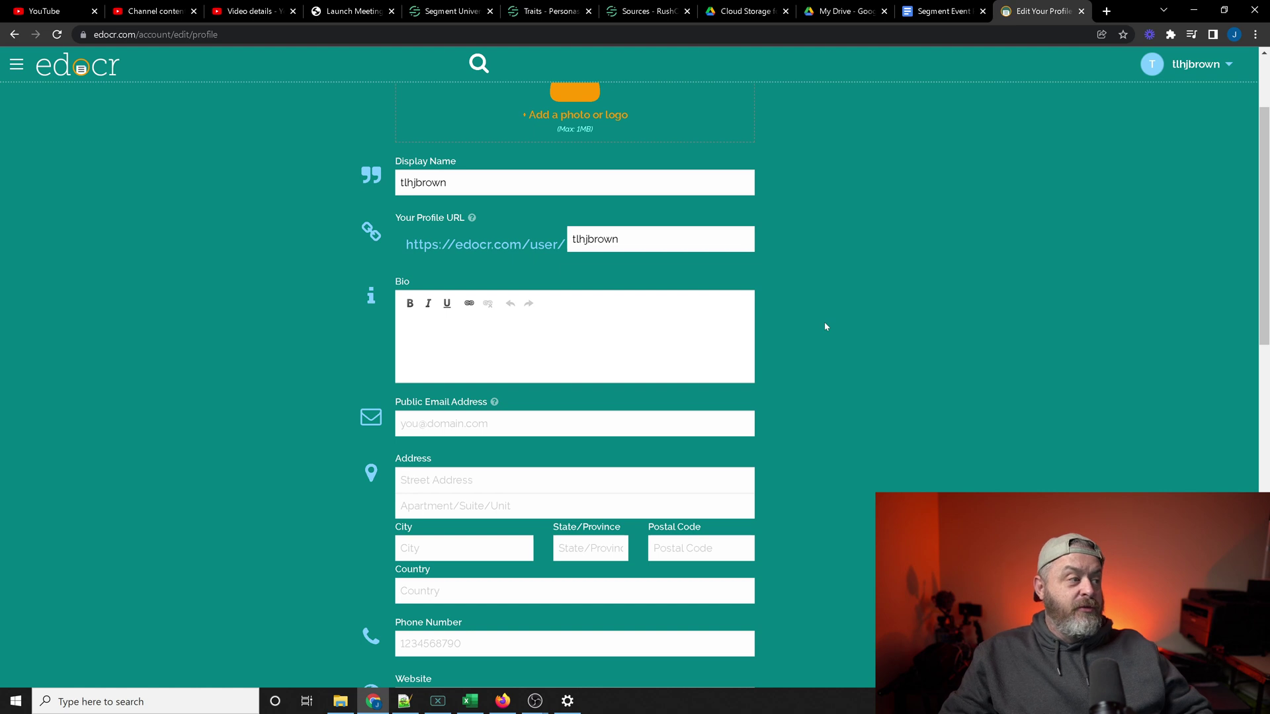
{"action": "scroll", "coordinate": [825, 321], "scroll_direction": "down", "scroll_amount": 2}
{"action": "scroll", "coordinate": [825, 321], "scroll_direction": "down", "scroll_amount": 1}
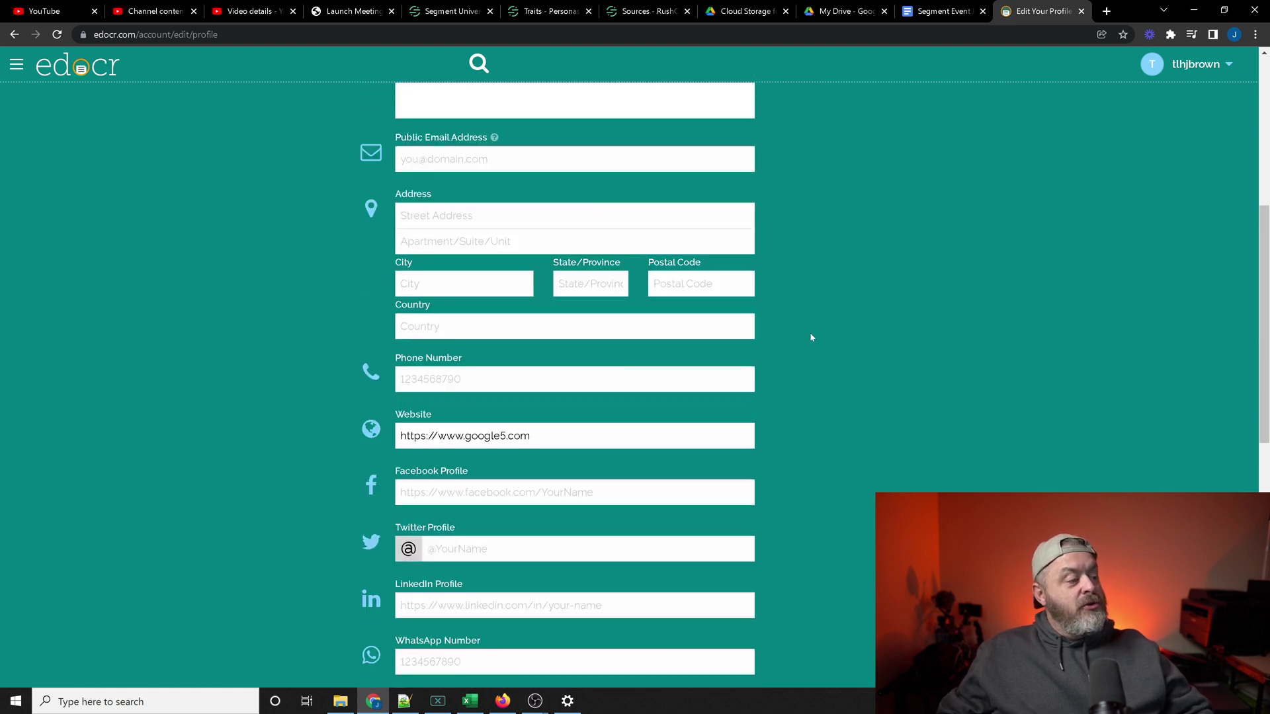
{"action": "left_click", "coordinate": [596, 436]}
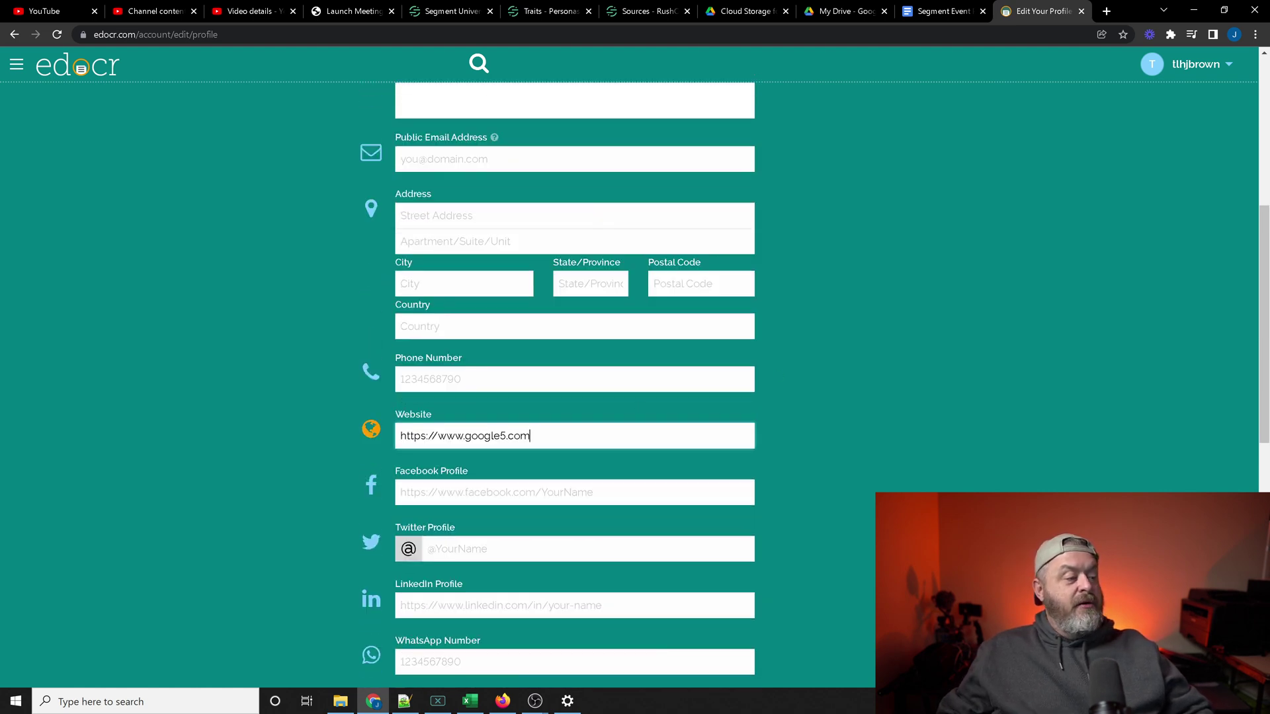
{"action": "left_click_drag", "start_coordinate": [531, 436], "coordinate": [399, 436]}
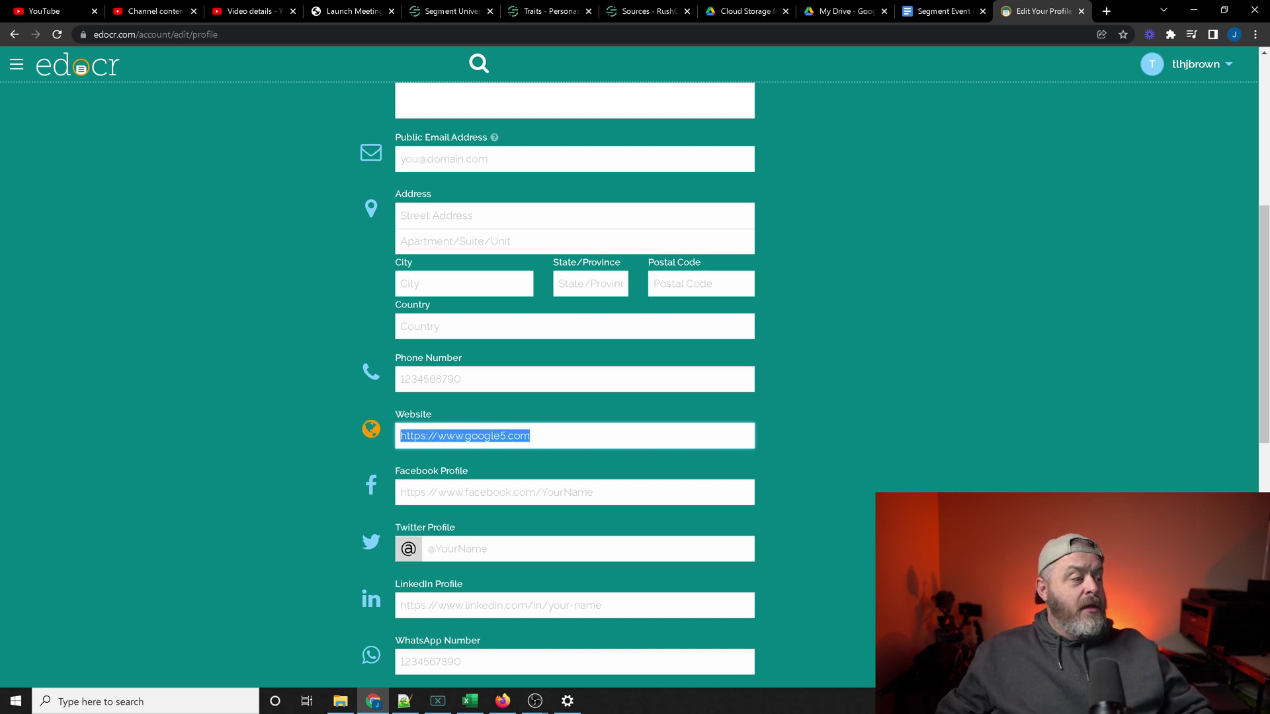
{"action": "left_click", "coordinate": [852, 459]}
{"action": "scroll", "coordinate": [852, 459], "scroll_direction": "up", "scroll_amount": 5}
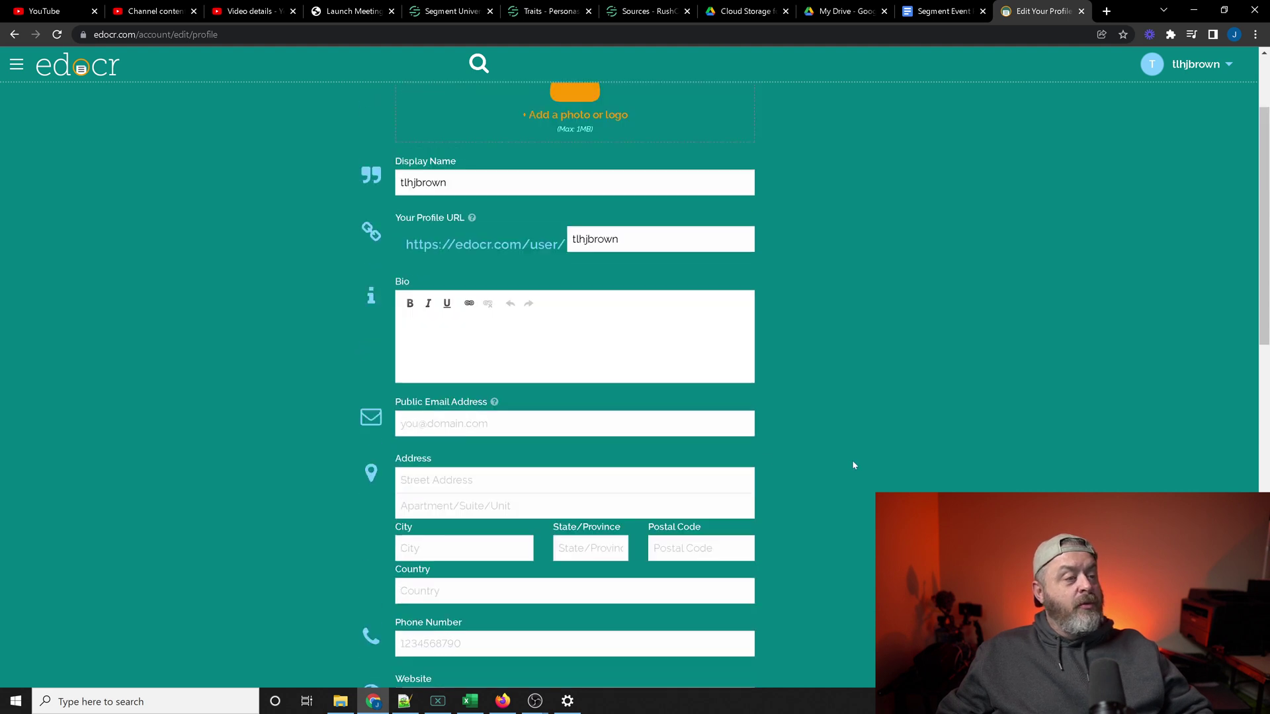
{"action": "scroll", "coordinate": [852, 459], "scroll_direction": "up", "scroll_amount": 3}
{"action": "left_click", "coordinate": [864, 130]}
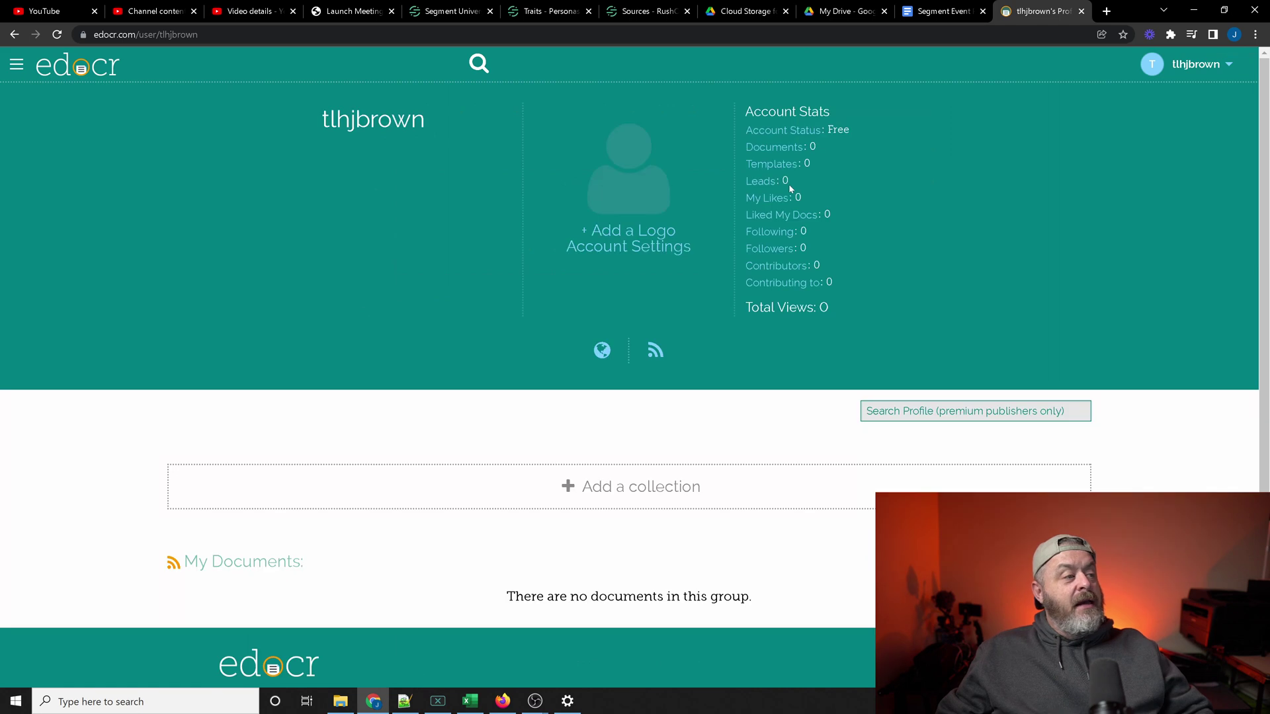
{"action": "left_click", "coordinate": [192, 35]}
{"action": "left_click_drag", "start_coordinate": [192, 35], "coordinate": [94, 34]}
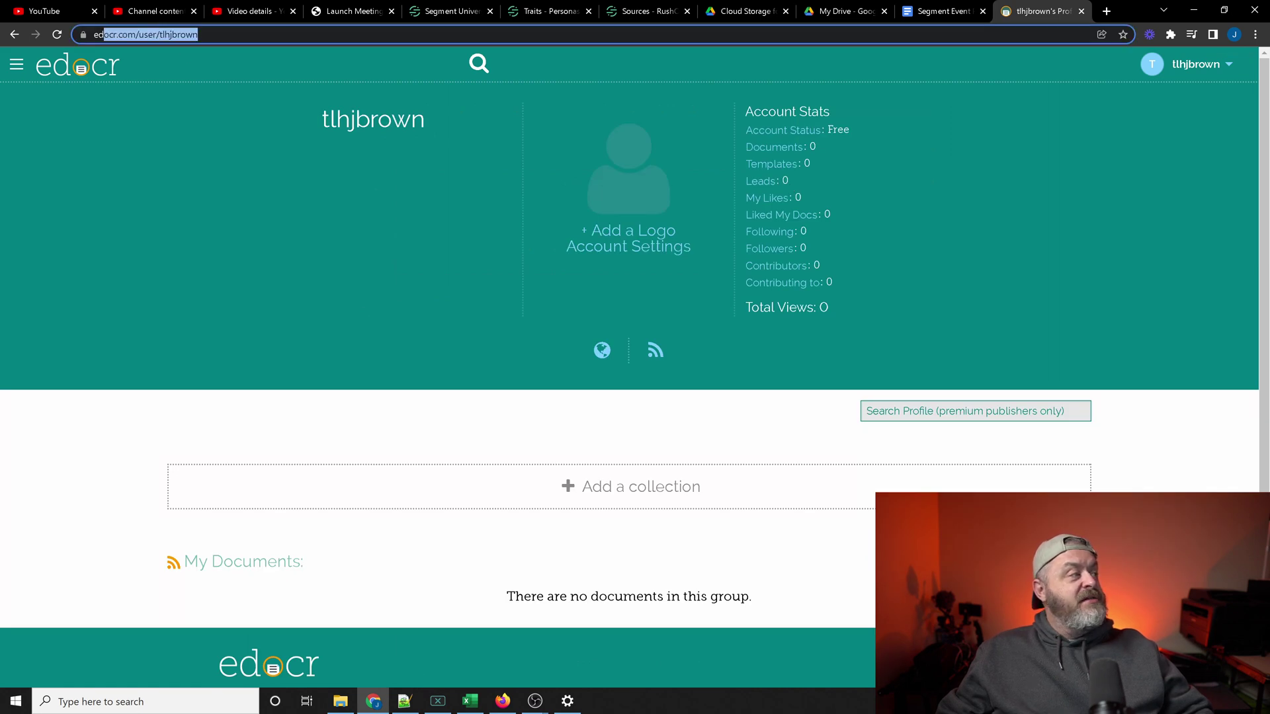